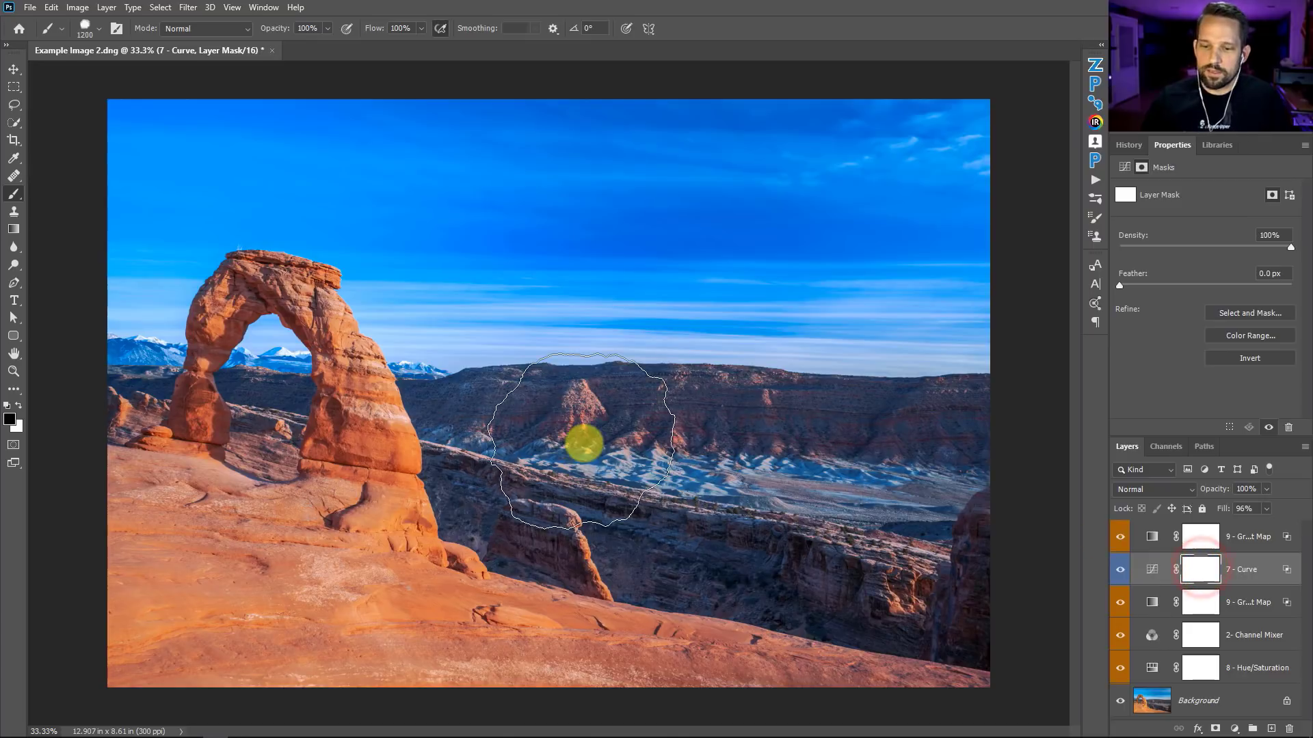
Compare the image with and without the 7 - Curve layer, and paint black over the sky on its mask
left_click(1119, 570)
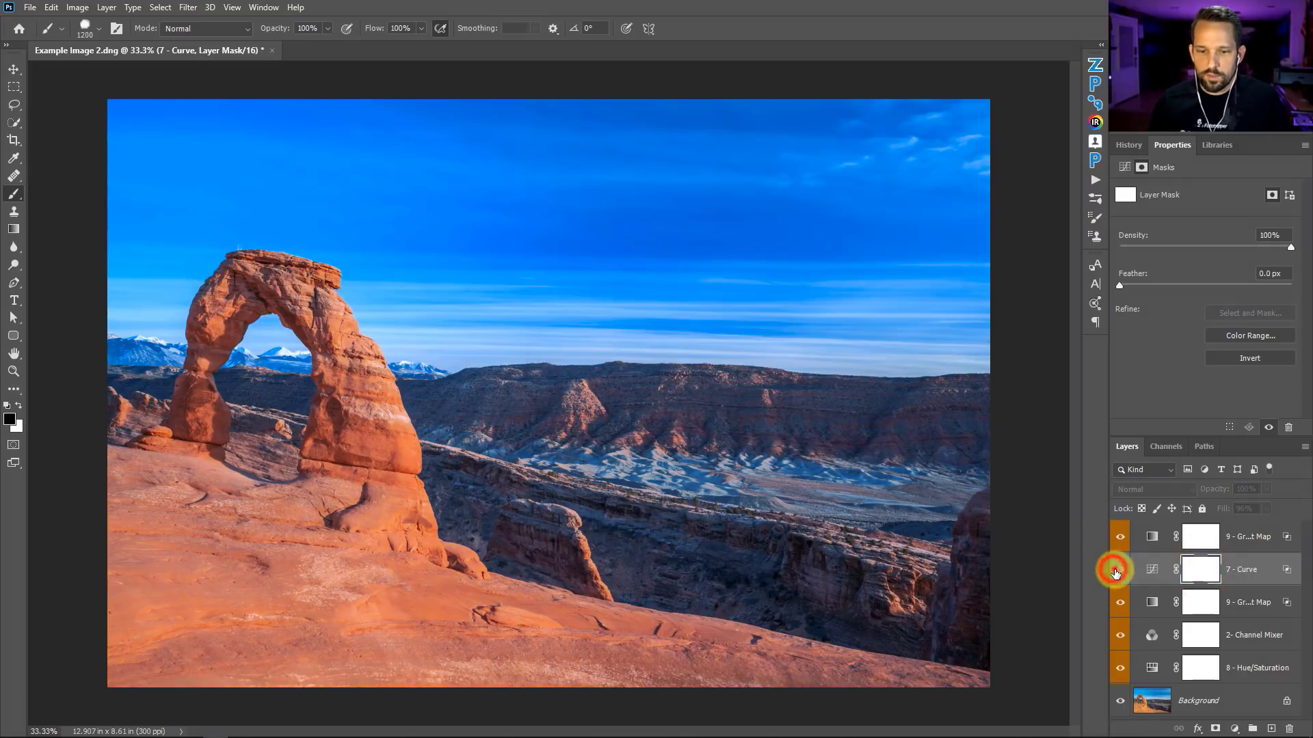
left_click(1119, 570)
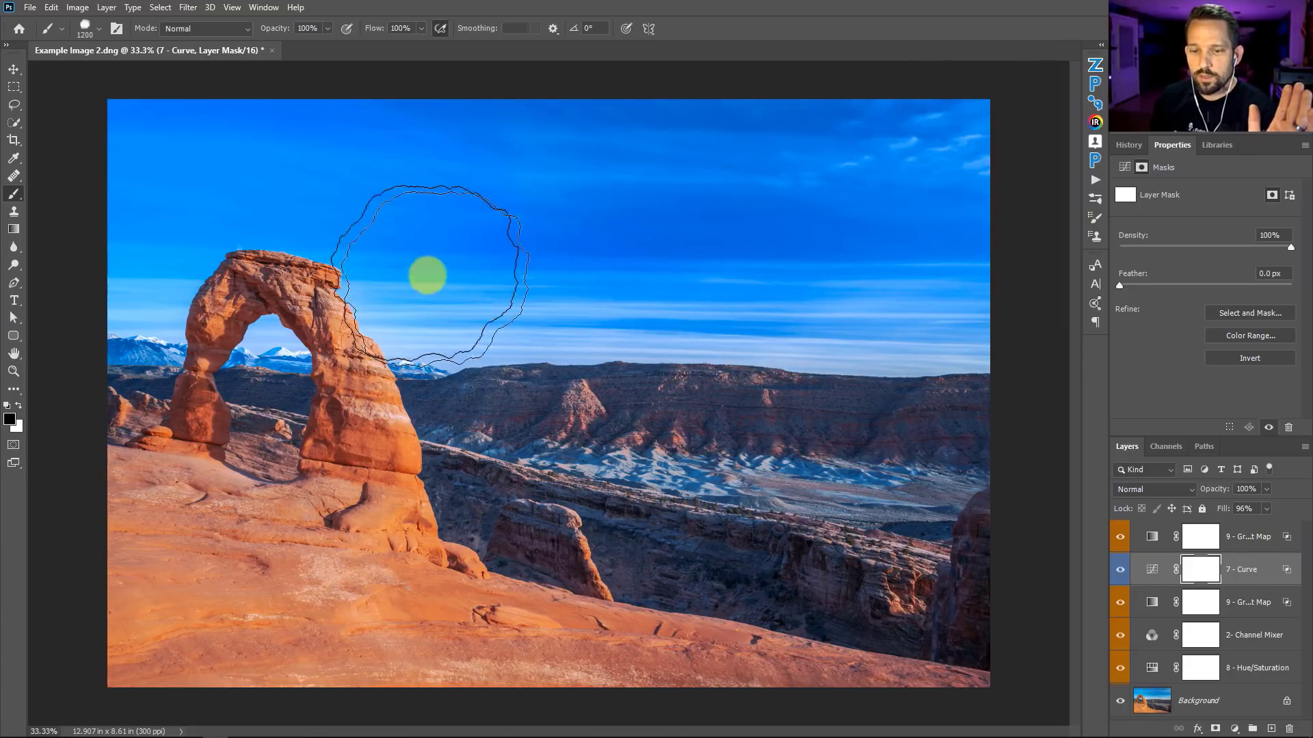
left_click_drag(120, 208, 120, 207)
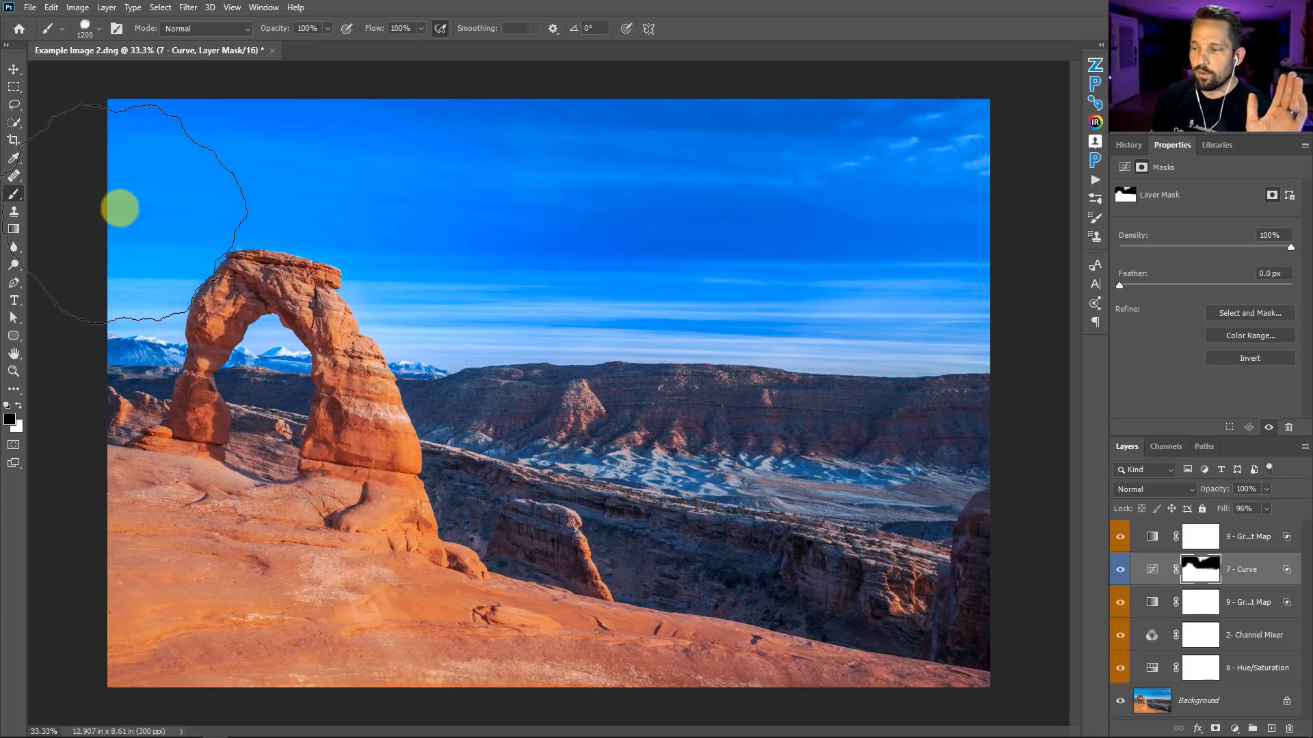
mouse_move(856, 165)
left_mouse_down()
mouse_move(745, 126)
mouse_move(598, 121)
mouse_move(911, 130)
mouse_move(707, 150)
left_mouse_up()
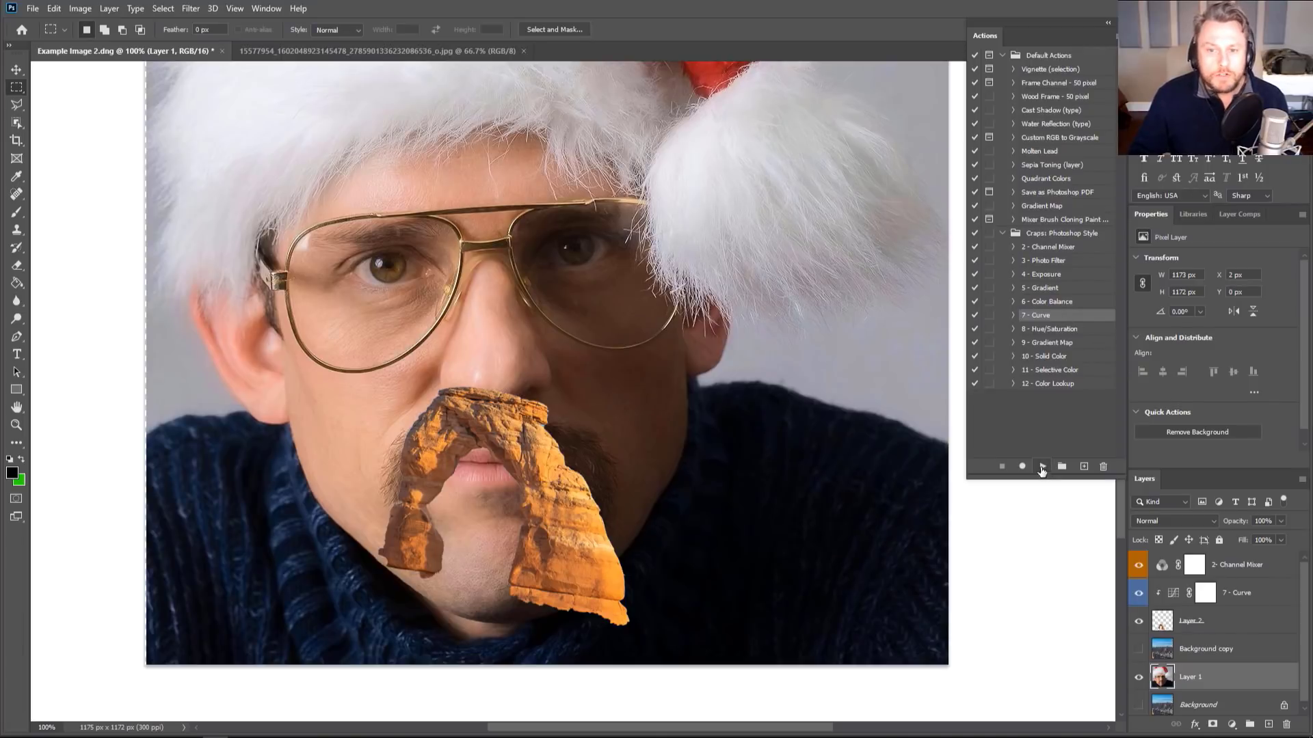
left_click(1042, 467)
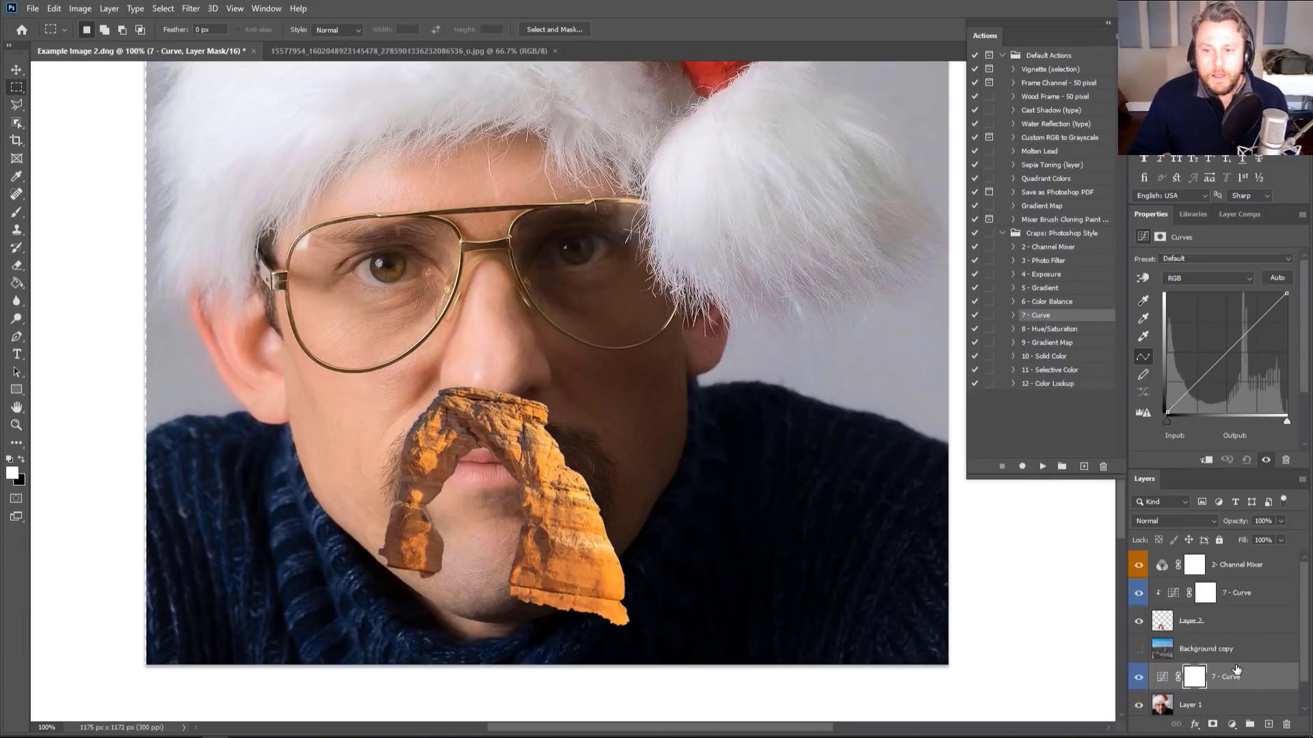
left_click(1167, 420)
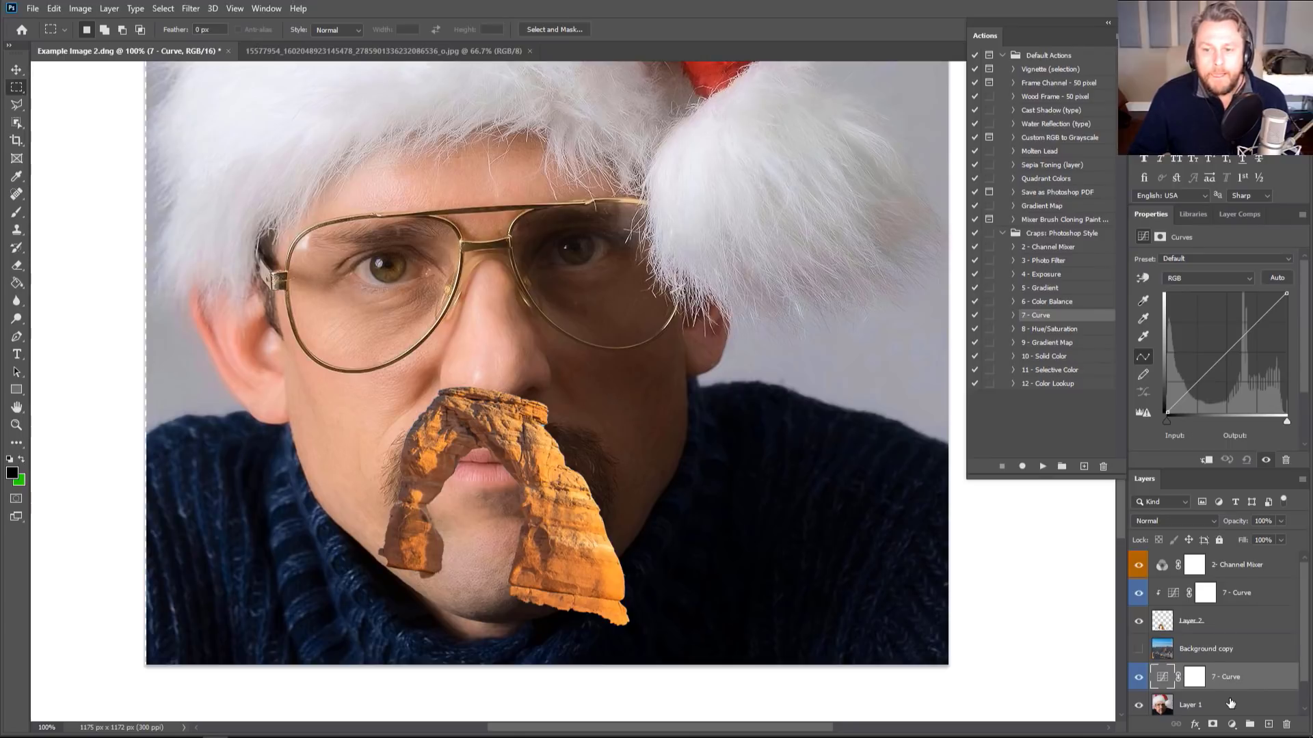
left_click(1230, 700)
left_click(1242, 673)
key("Delete")
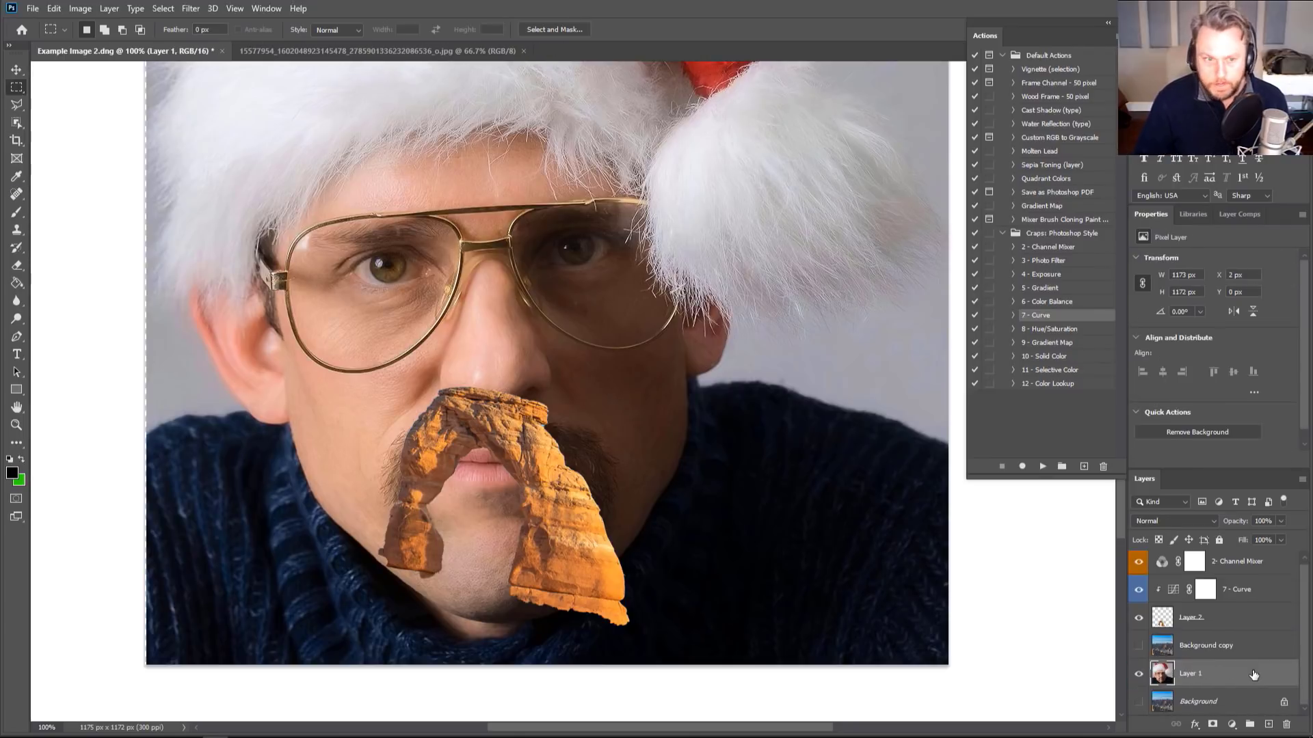
Free-transform the rock arch on Layer 2 into a wider, flatter moustache of about 527 × 307 px beneath the nose
left_click(1226, 625)
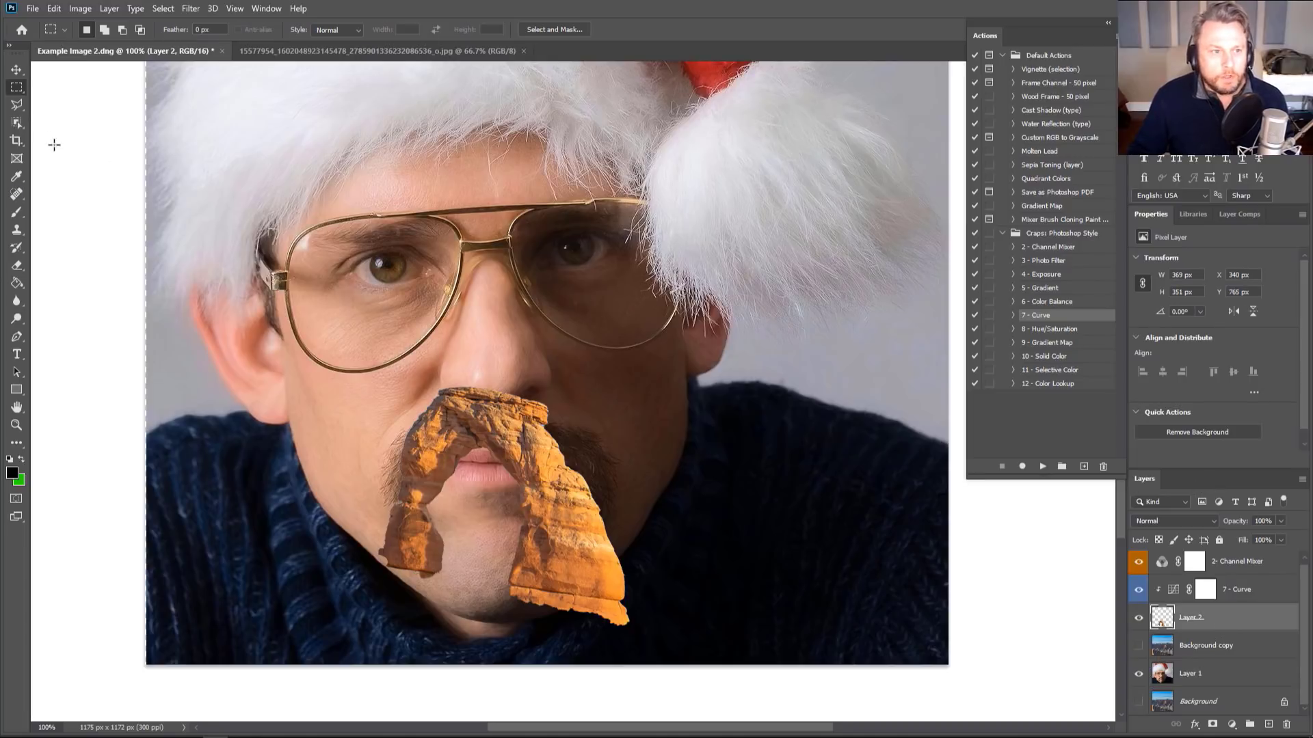
key("ctrl+t")
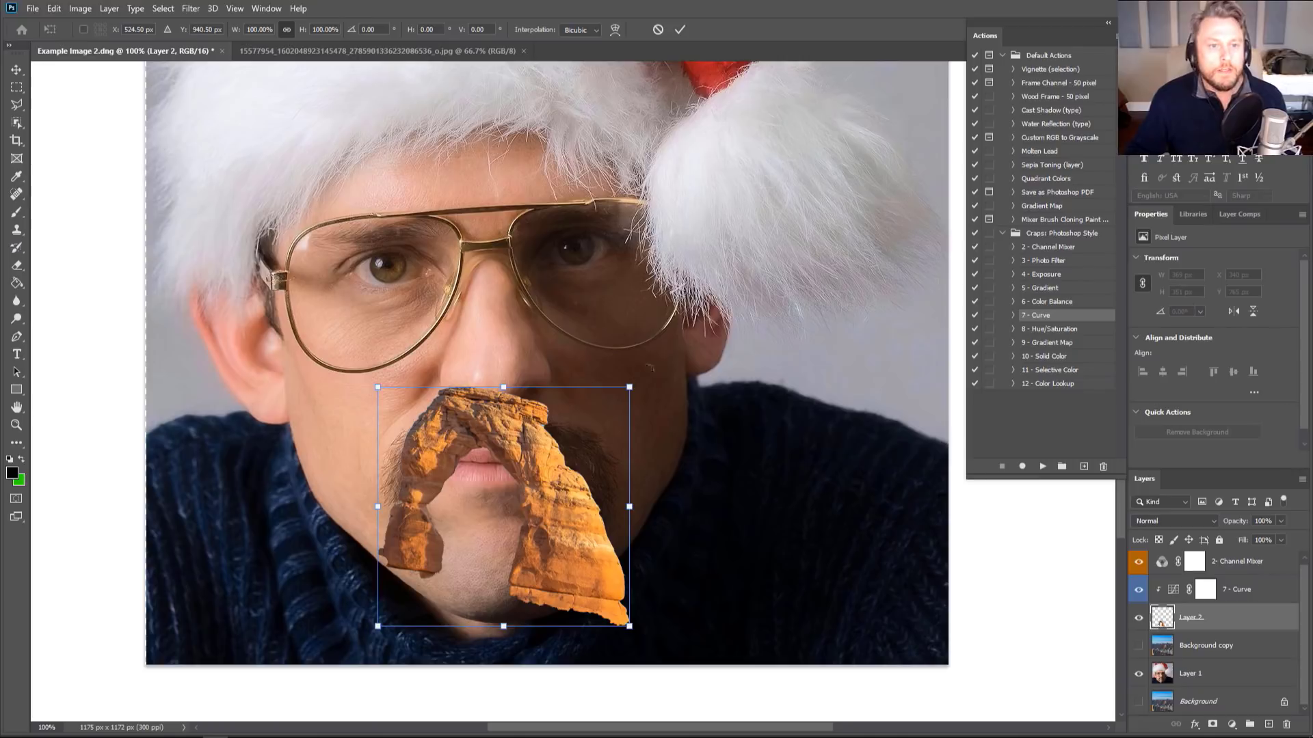
left_click_drag(629, 495, 674, 499)
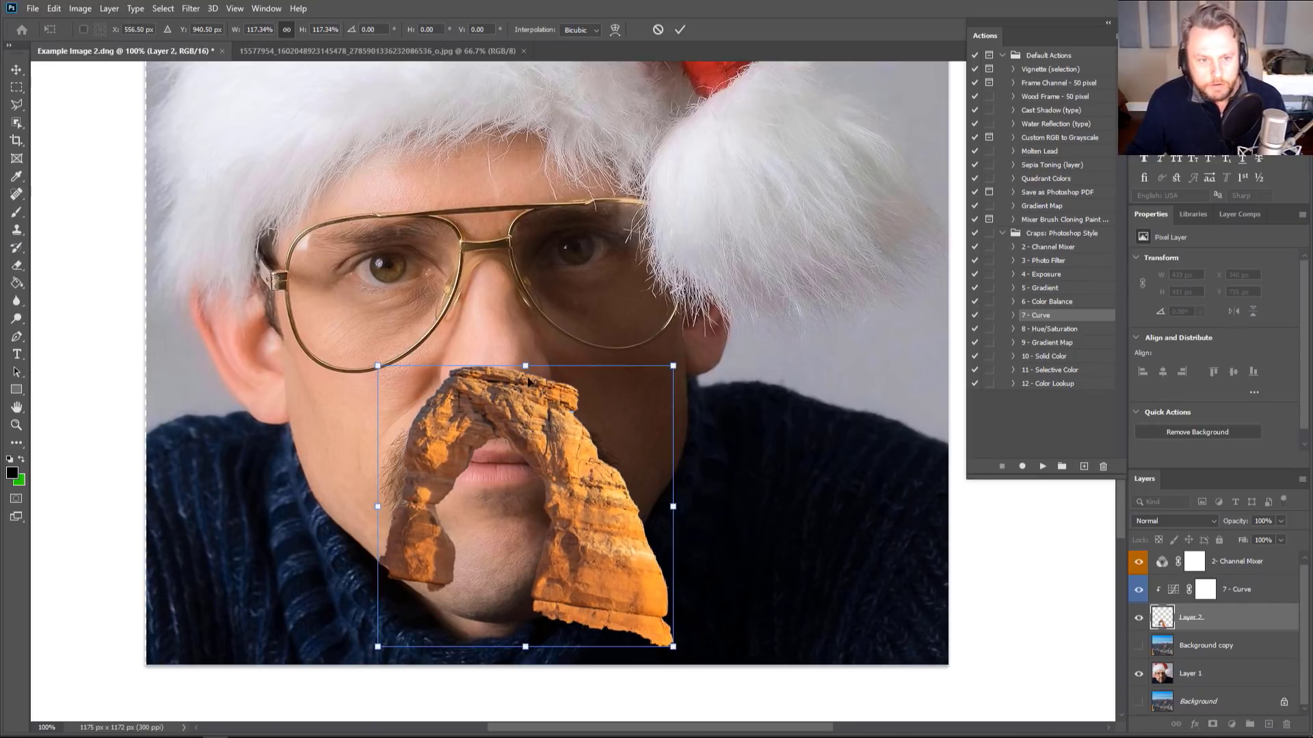
left_click_drag(522, 364, 502, 429)
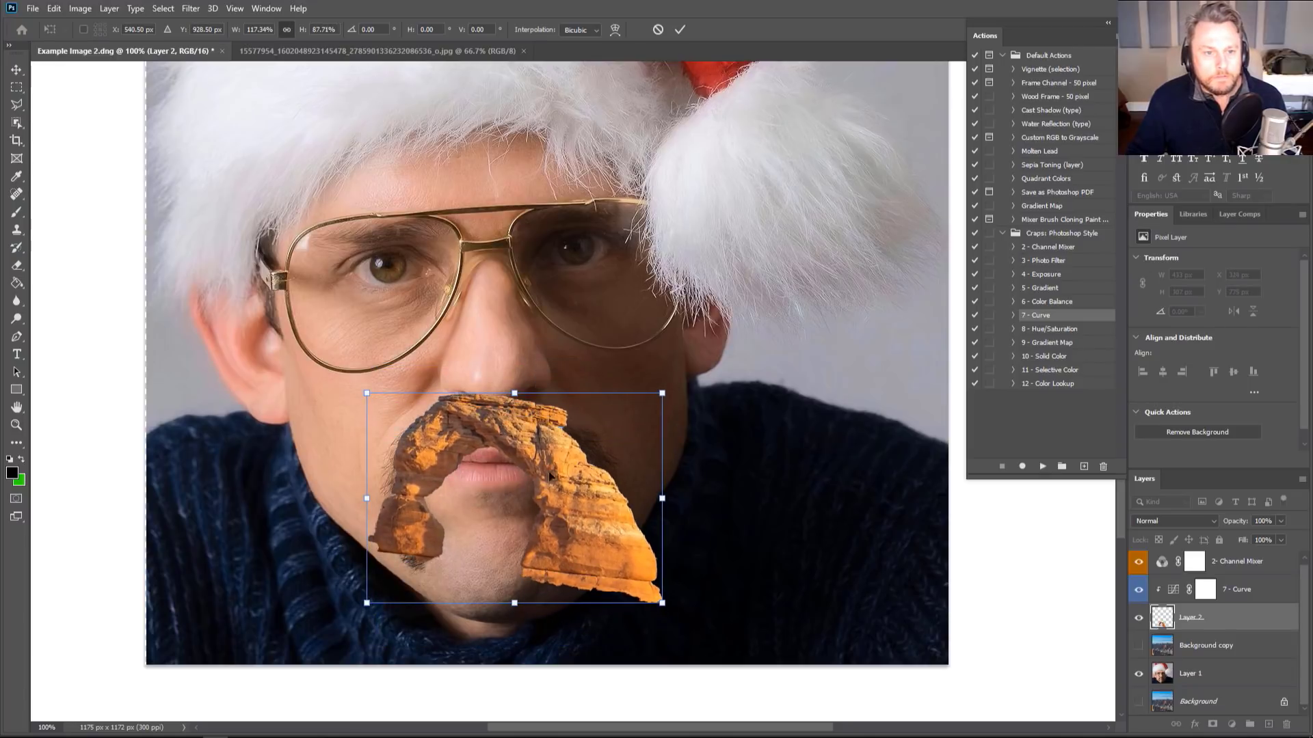
left_click_drag(663, 498, 685, 497)
left_click_drag(610, 527, 611, 516)
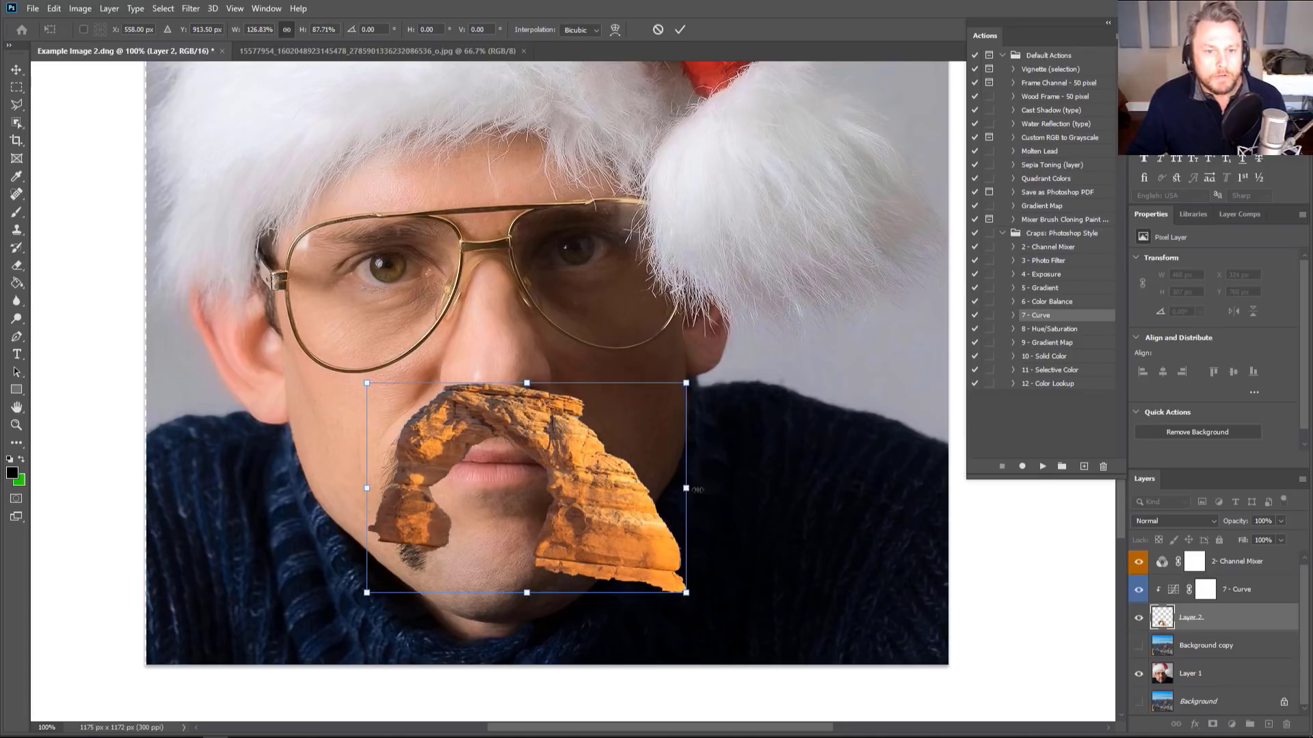
left_click_drag(687, 488, 750, 487)
left_click_drag(606, 457, 580, 474)
left_click_drag(729, 508, 704, 506)
key("Return")
key("m")
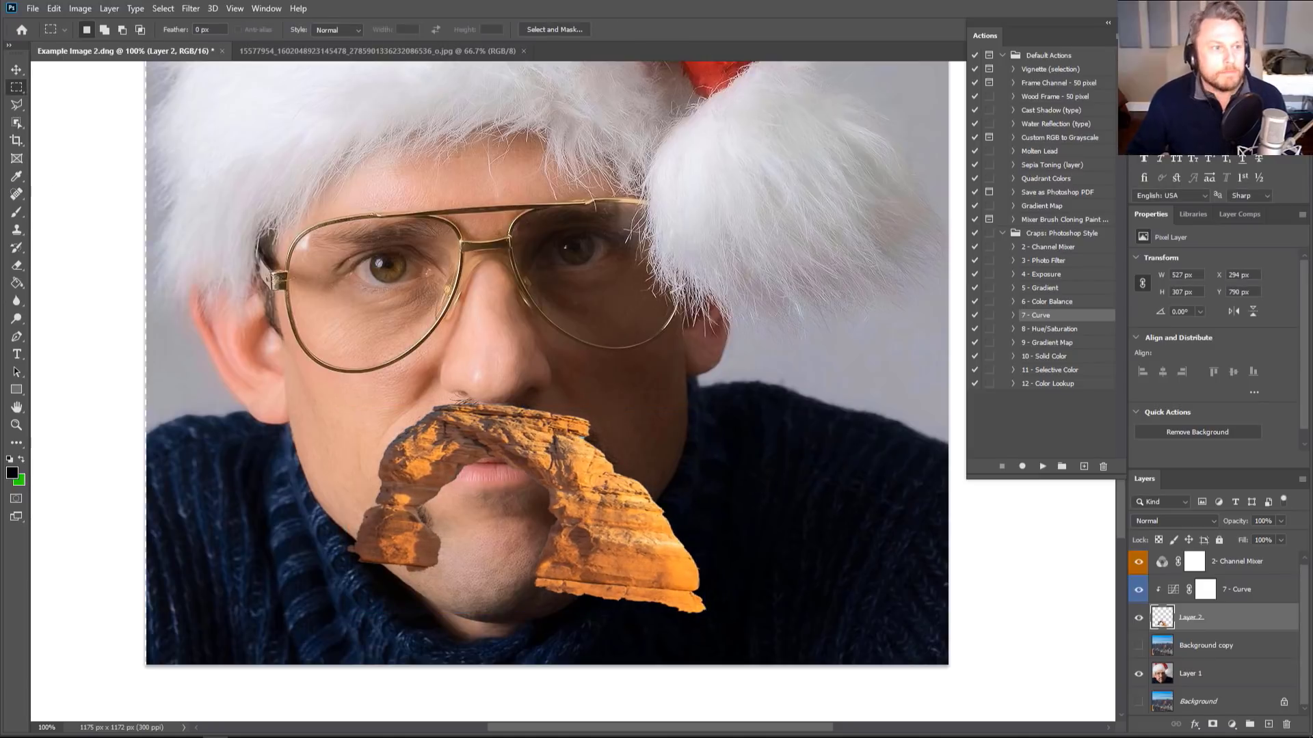
Erase the outer and lower edges of both rock legs on Layer 2 with a soft eraser to match the moustache shape
left_click(16, 266)
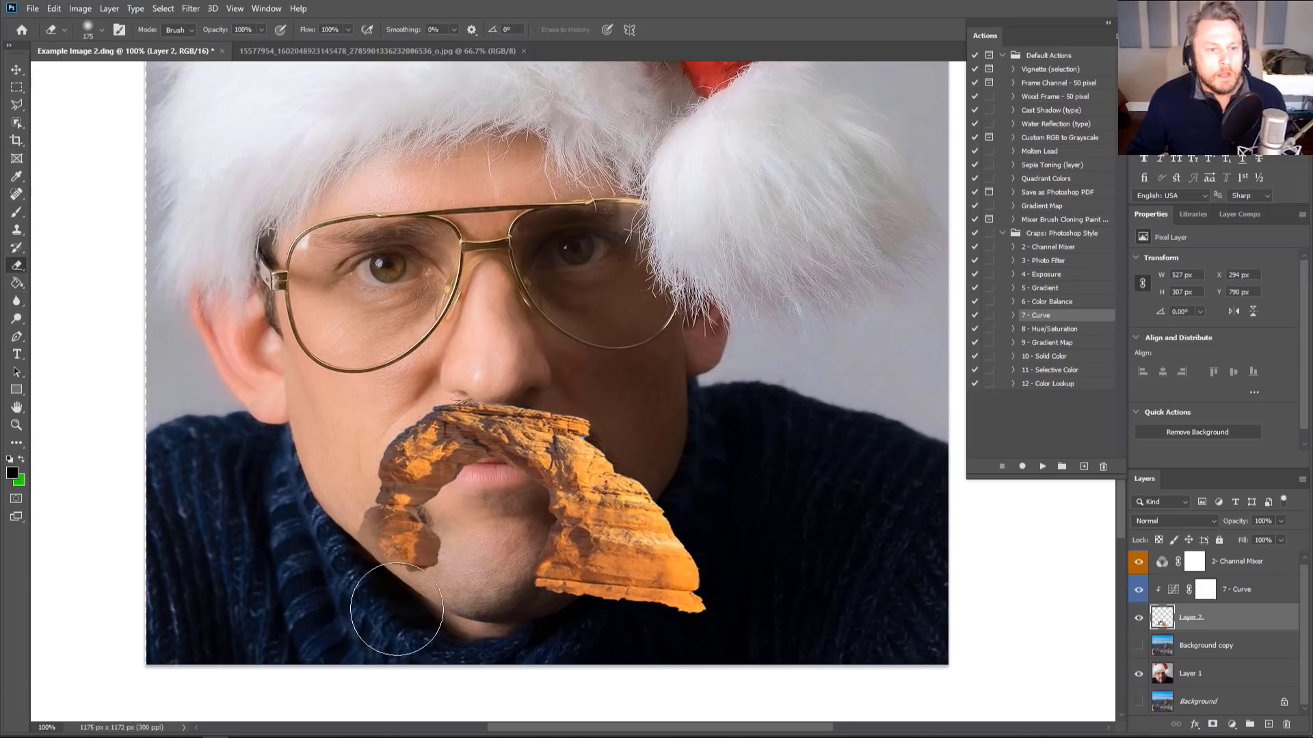
mouse_move(396, 610)
left_mouse_down()
mouse_move(385, 531)
mouse_move(415, 482)
mouse_move(396, 478)
mouse_move(440, 557)
mouse_move(382, 577)
mouse_move(341, 511)
left_mouse_up()
key("[")
key("[")
key("[")
mouse_move(559, 524)
left_mouse_down()
mouse_move(548, 573)
mouse_move(575, 604)
mouse_move(690, 608)
mouse_move(691, 575)
mouse_move(670, 584)
mouse_move(672, 520)
mouse_move(628, 591)
mouse_move(644, 554)
mouse_move(611, 579)
mouse_move(646, 516)
mouse_move(642, 475)
mouse_move(636, 564)
mouse_move(598, 599)
mouse_move(642, 520)
mouse_move(643, 486)
mouse_move(642, 527)
mouse_move(616, 574)
left_mouse_up()
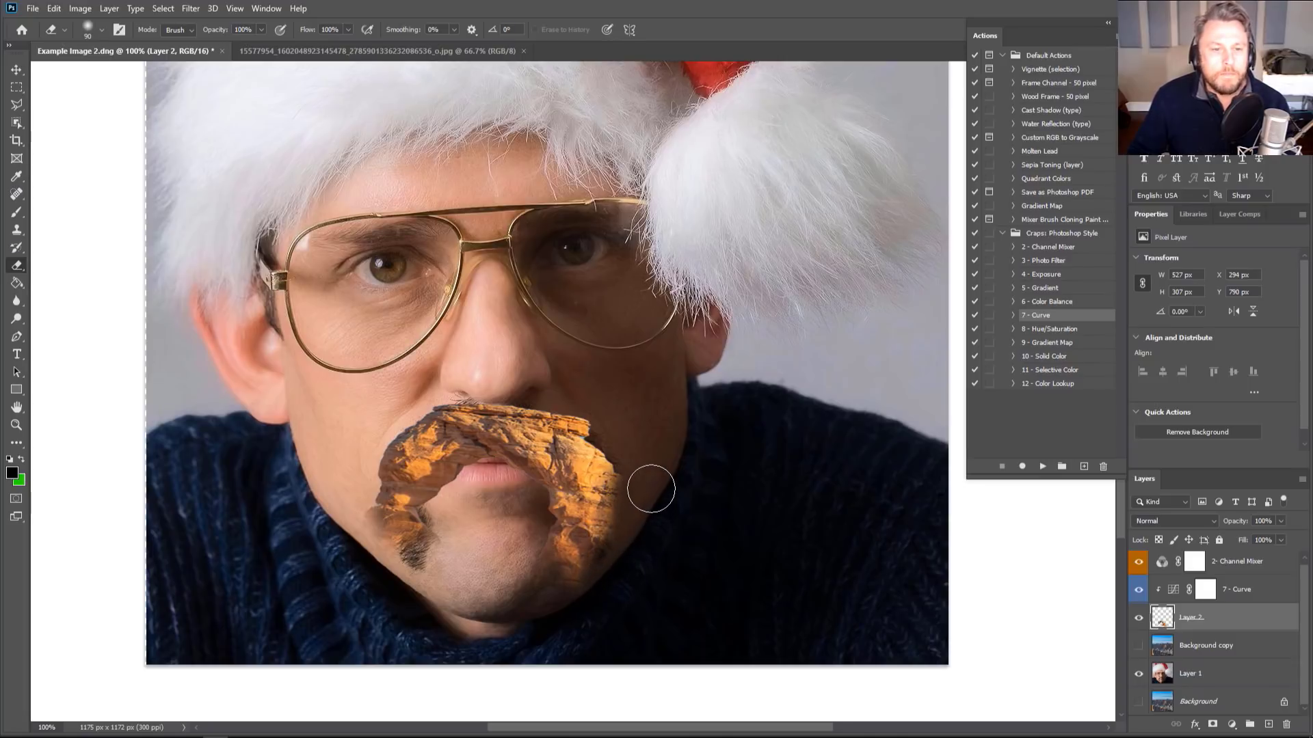
Nudge the rock moustache on Layer 2 slightly up and right to about X 302 px, Y 786 px
left_click(18, 69)
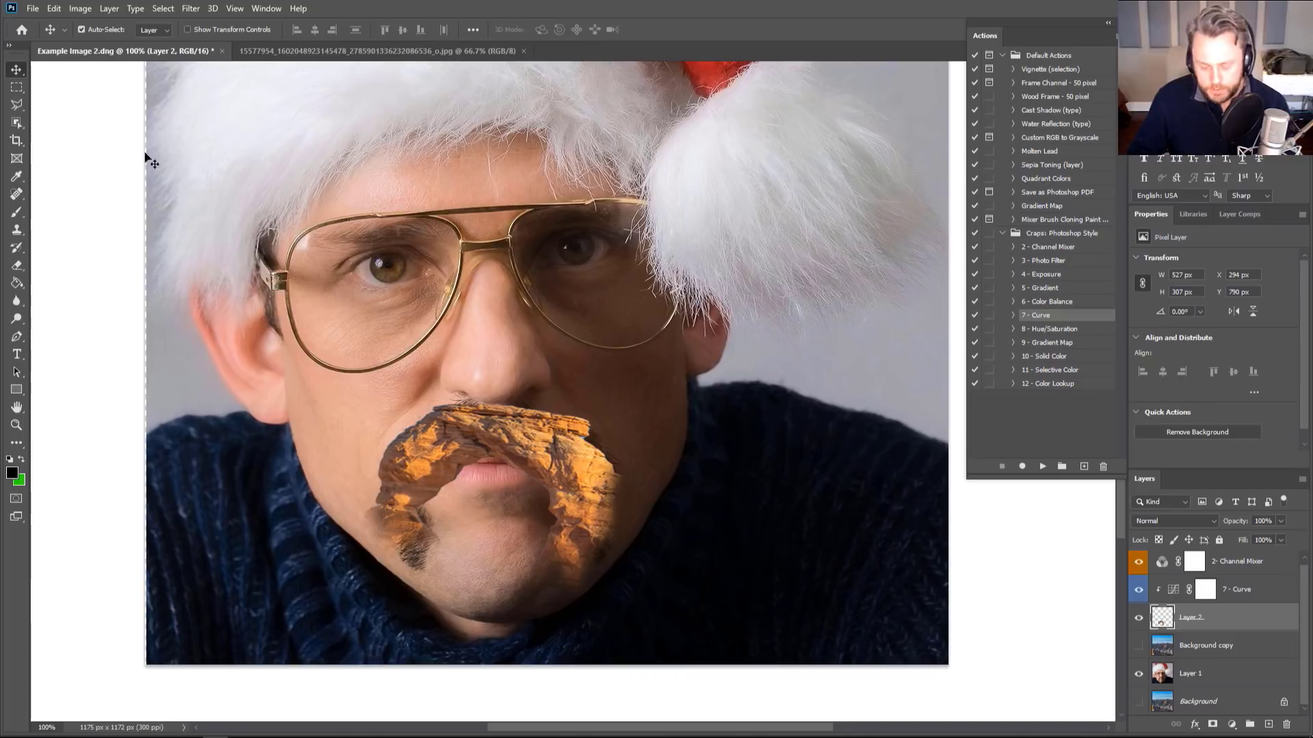
key("Up")
key("Up")
key("Up")
key("Up")
key("Up")
key("Up")
key("Up")
key("Up")
key("Up")
key("Right")
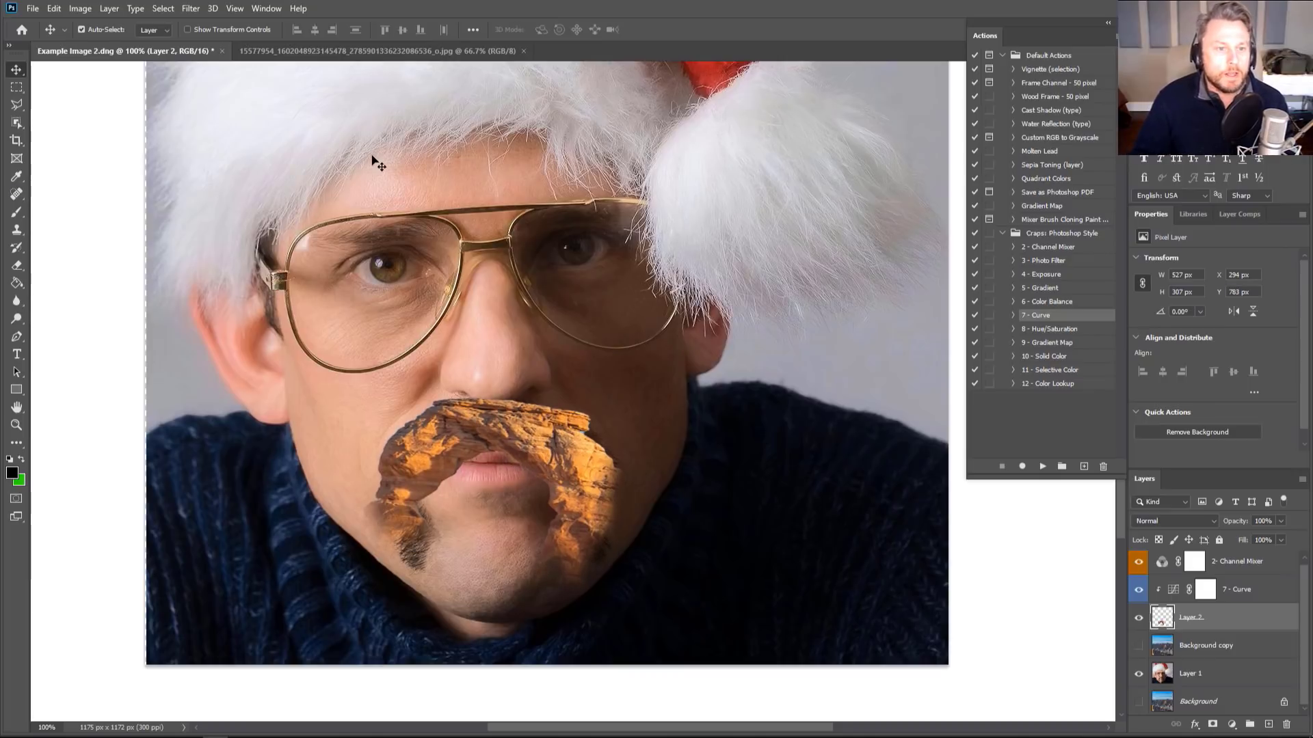
key("Right")
key("Right")
key("Right")
key("Right")
key("Right")
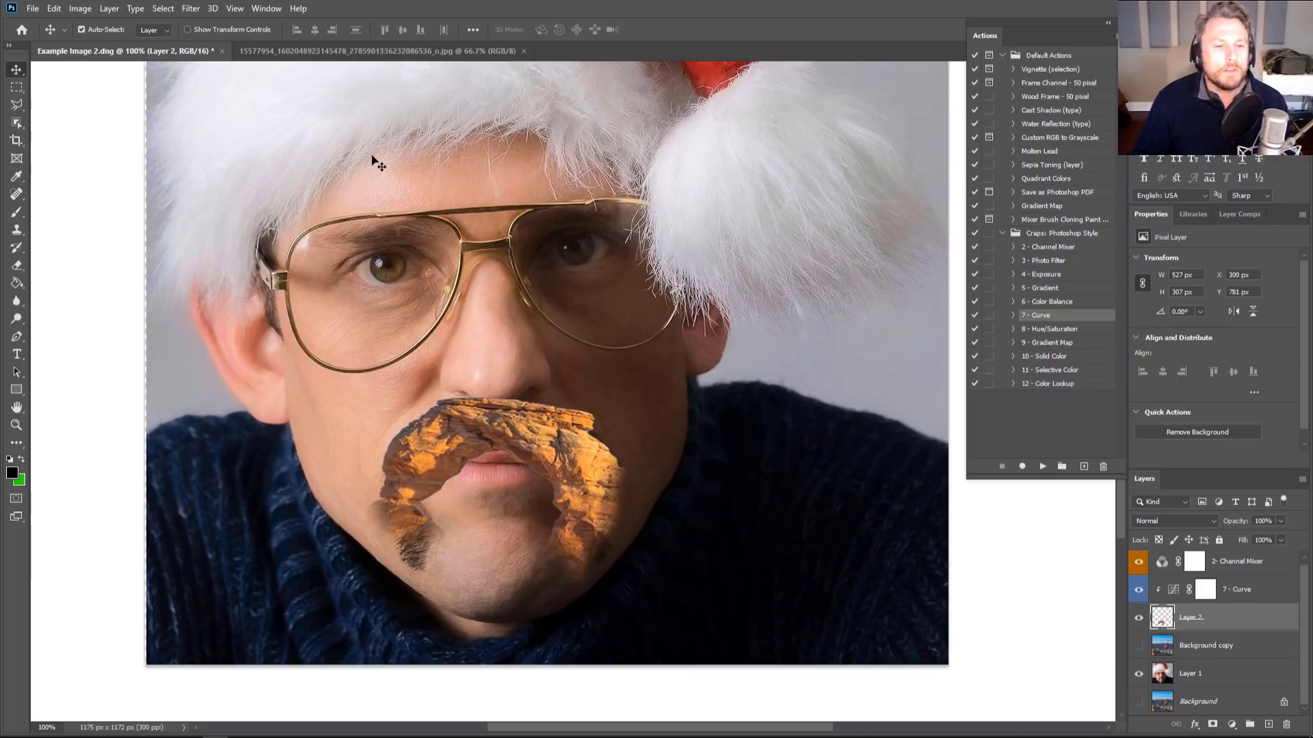
key("Down")
key("Down")
key("Down")
key("Down")
key("Down")
key("Right")
key("Right")
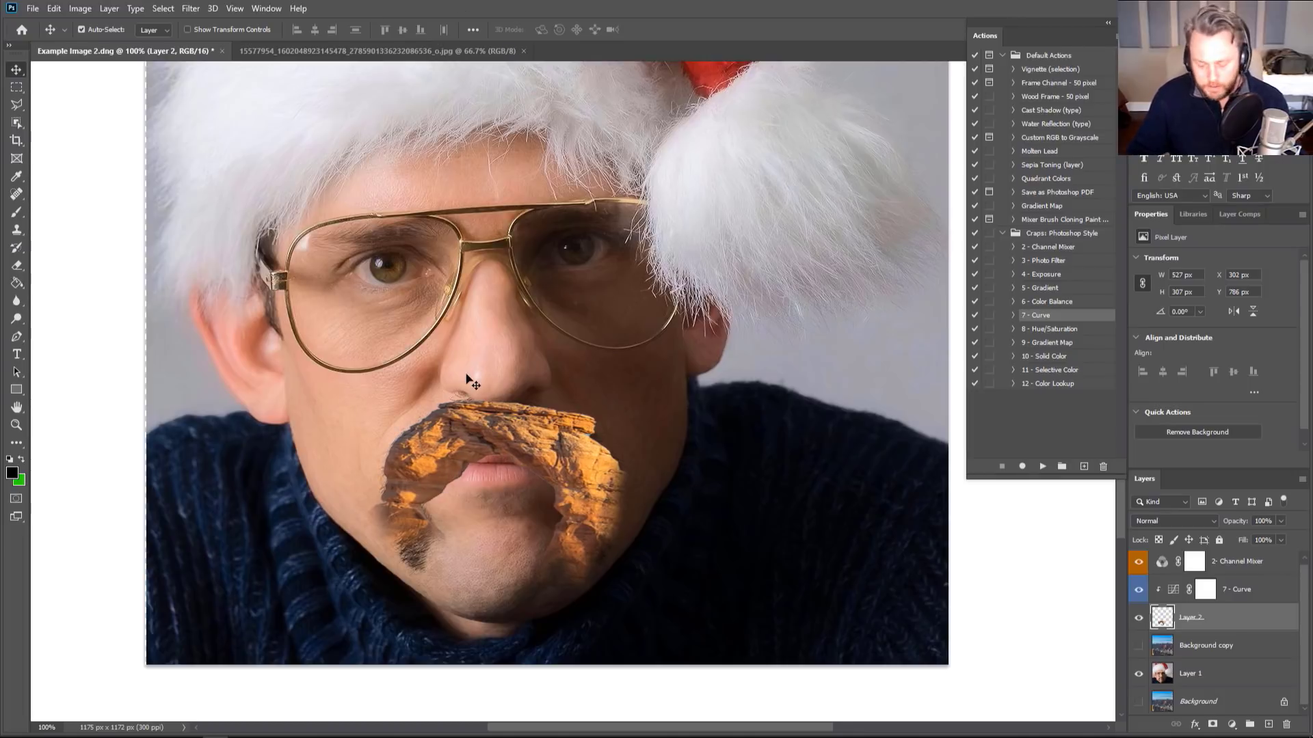
Erase the rock covering the lips on Layer 2, reducing the eraser size for the mouth's edges
key("ctrl+plus")
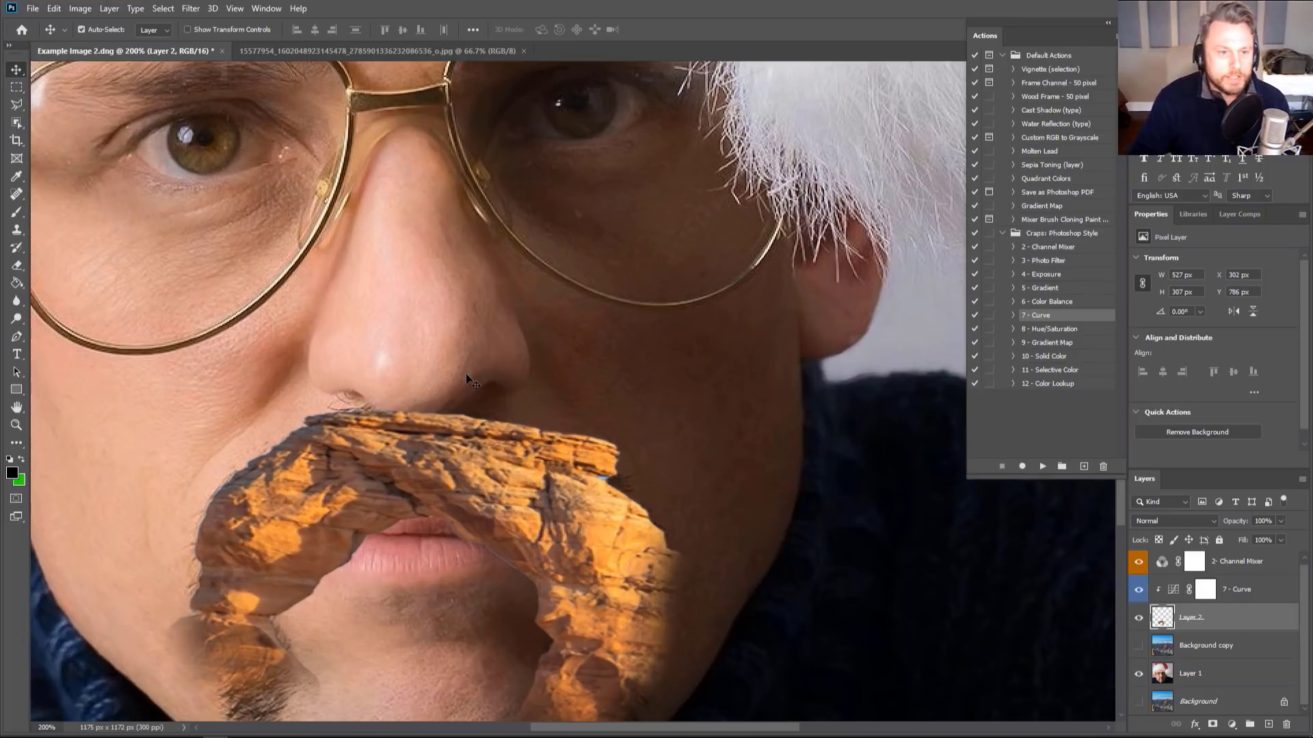
left_click(17, 266)
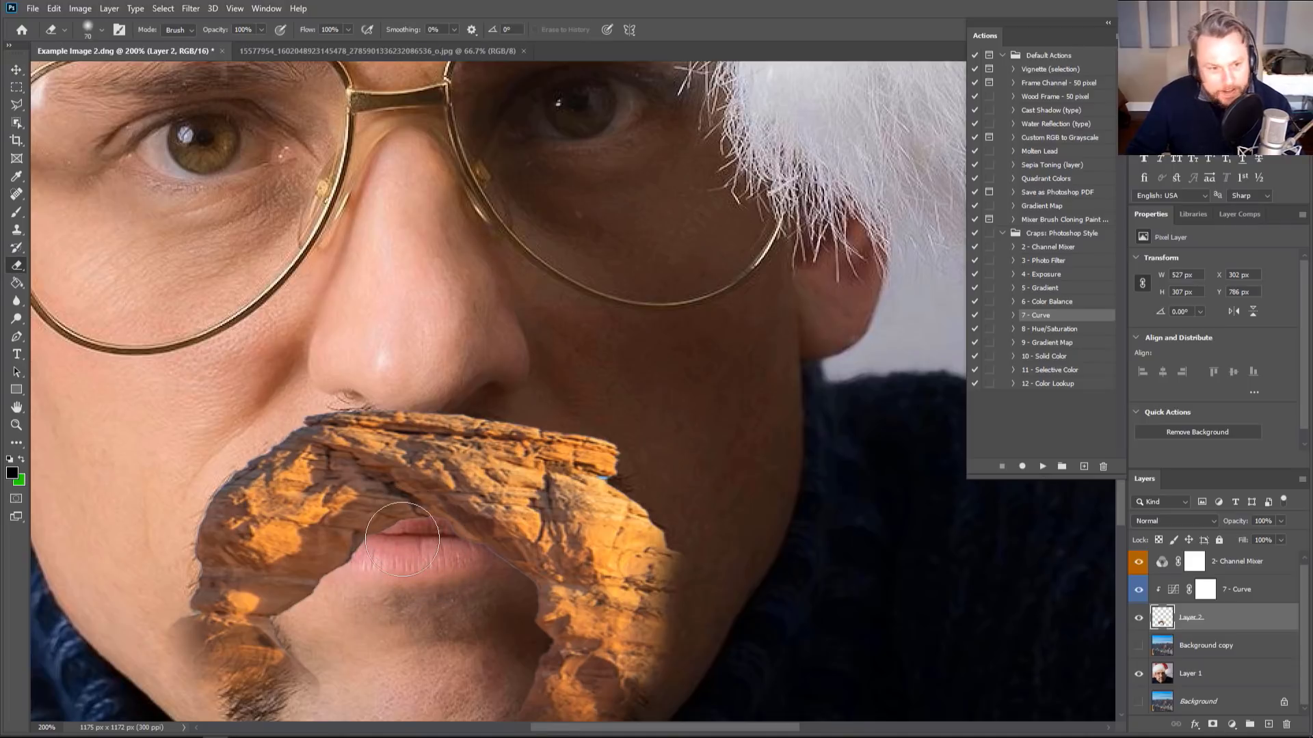
mouse_move(372, 557)
left_mouse_down()
mouse_move(326, 555)
mouse_move(310, 591)
mouse_move(321, 550)
mouse_move(366, 539)
mouse_move(424, 534)
mouse_move(505, 569)
mouse_move(467, 541)
mouse_move(517, 589)
mouse_move(509, 559)
left_mouse_up()
key("[")
mouse_move(315, 564)
left_mouse_down()
mouse_move(404, 527)
mouse_move(443, 534)
left_mouse_up()
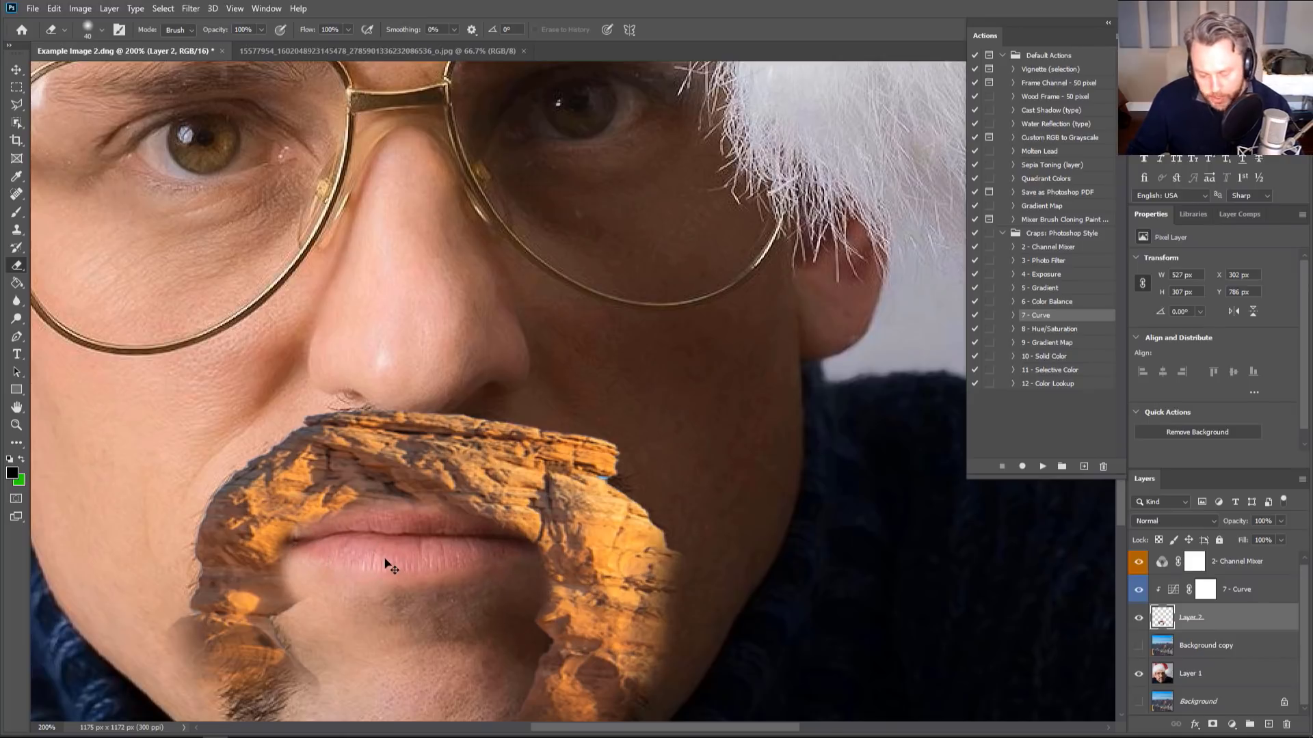
key("ctrl+minus")
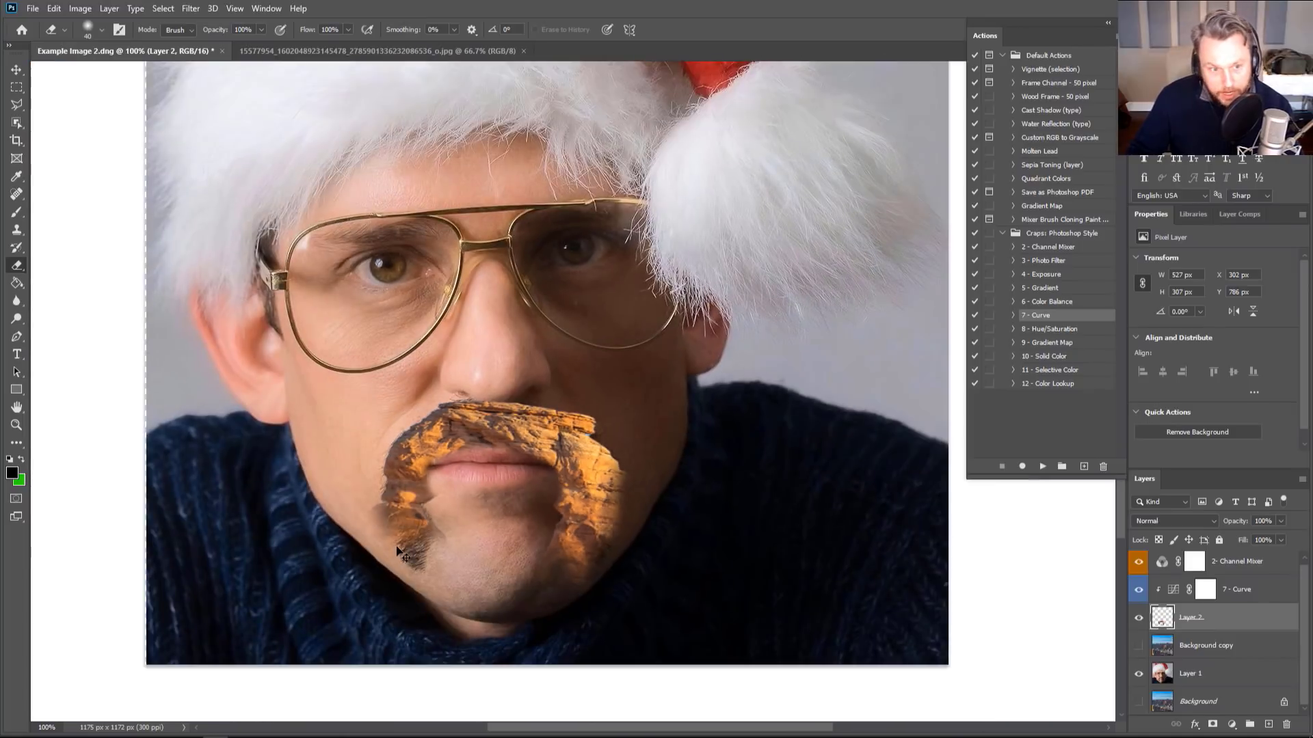
left_click(17, 70)
key("alt+period")
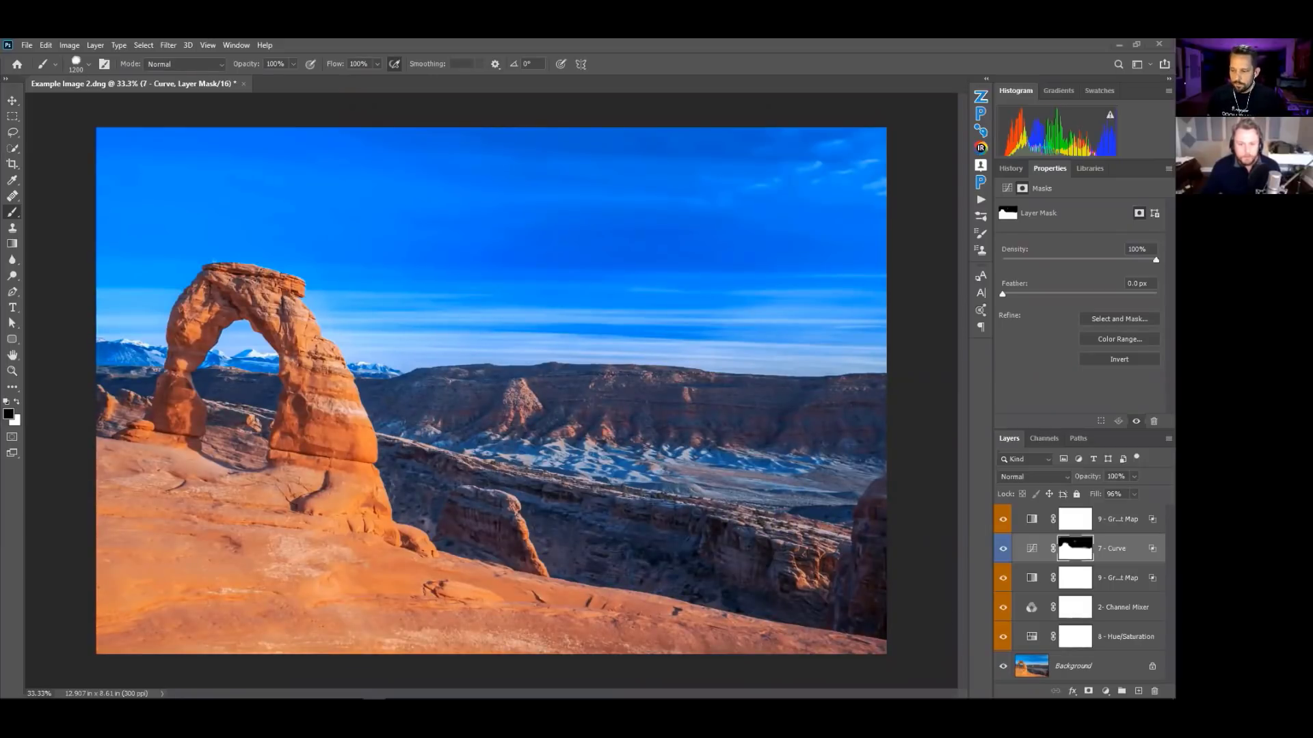
Compare the desert arch photo with all adjustment layers hidden and shown again
left_click(1003, 668, "alt")
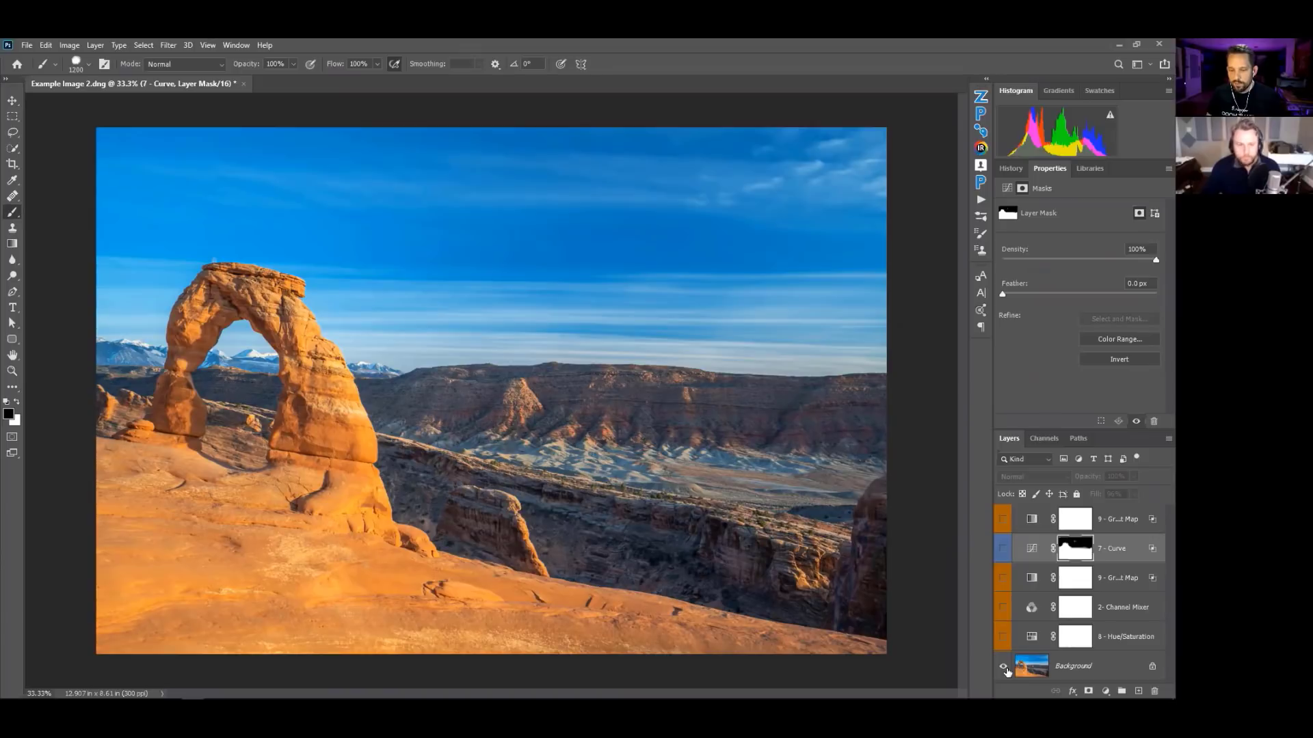
left_click(1004, 668, "alt")
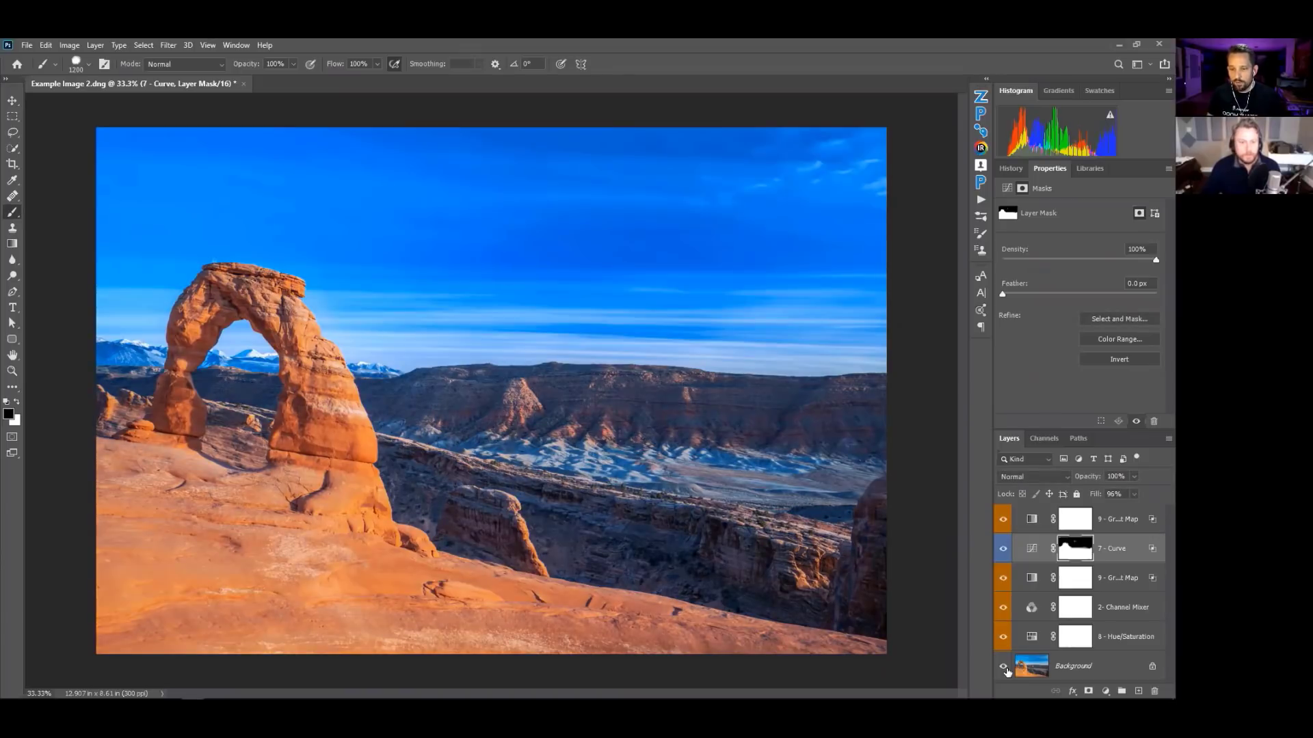